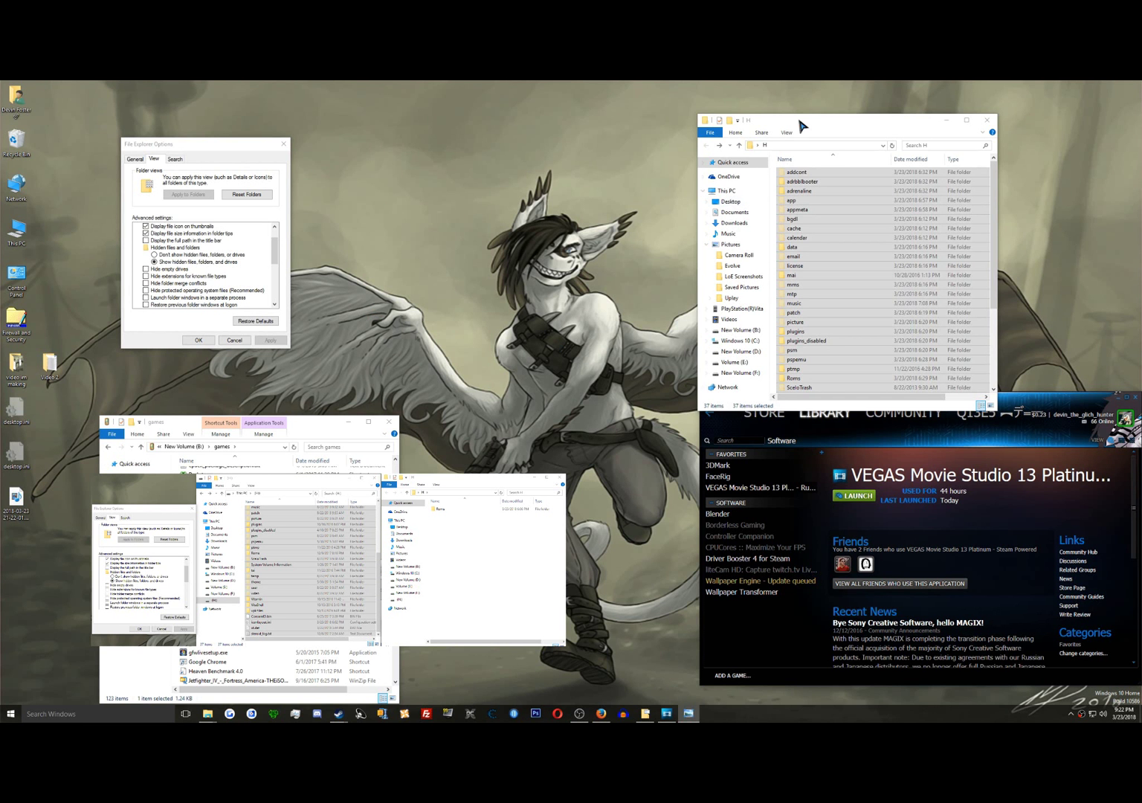
Reposition and widen the H folder window, and move the File Explorer Options dialog lower.
{"action": "left_click_drag", "start_coordinate": [830, 134], "coordinate": [819, 112]}
{"action": "left_click_drag", "start_coordinate": [801, 168], "coordinate": [822, 174]}
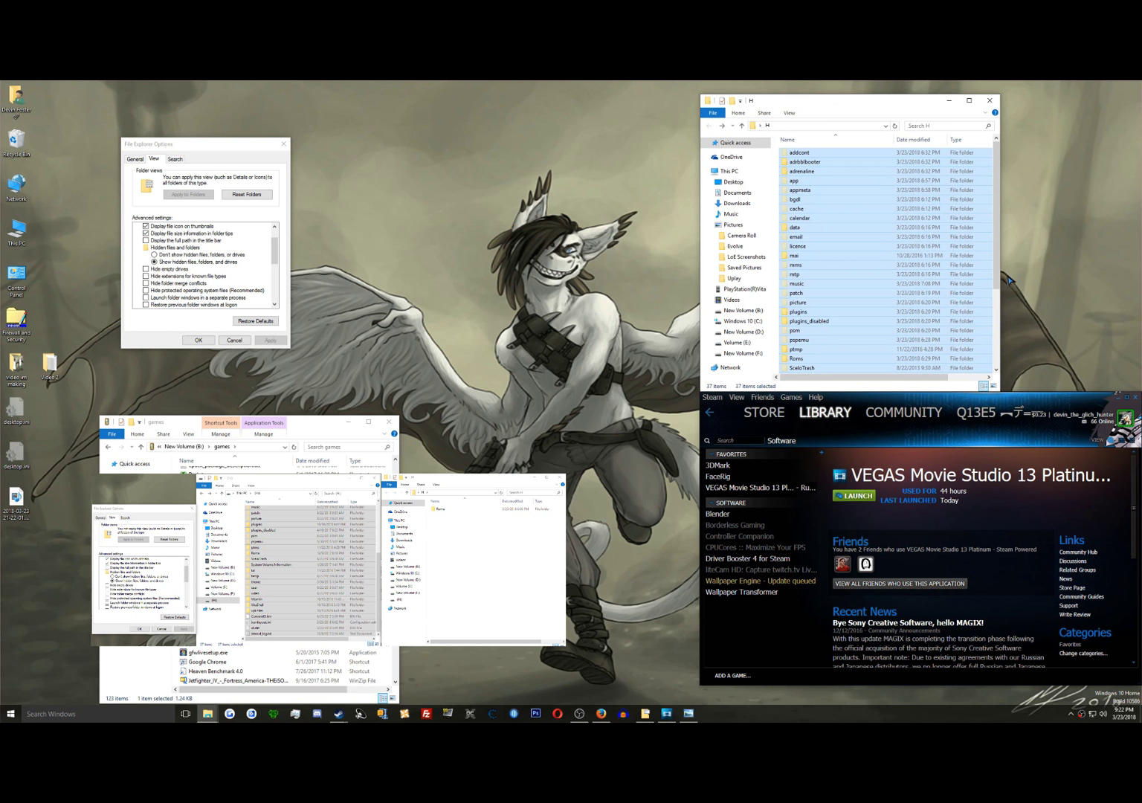
{"action": "left_click_drag", "start_coordinate": [1004, 280], "coordinate": [1110, 287]}
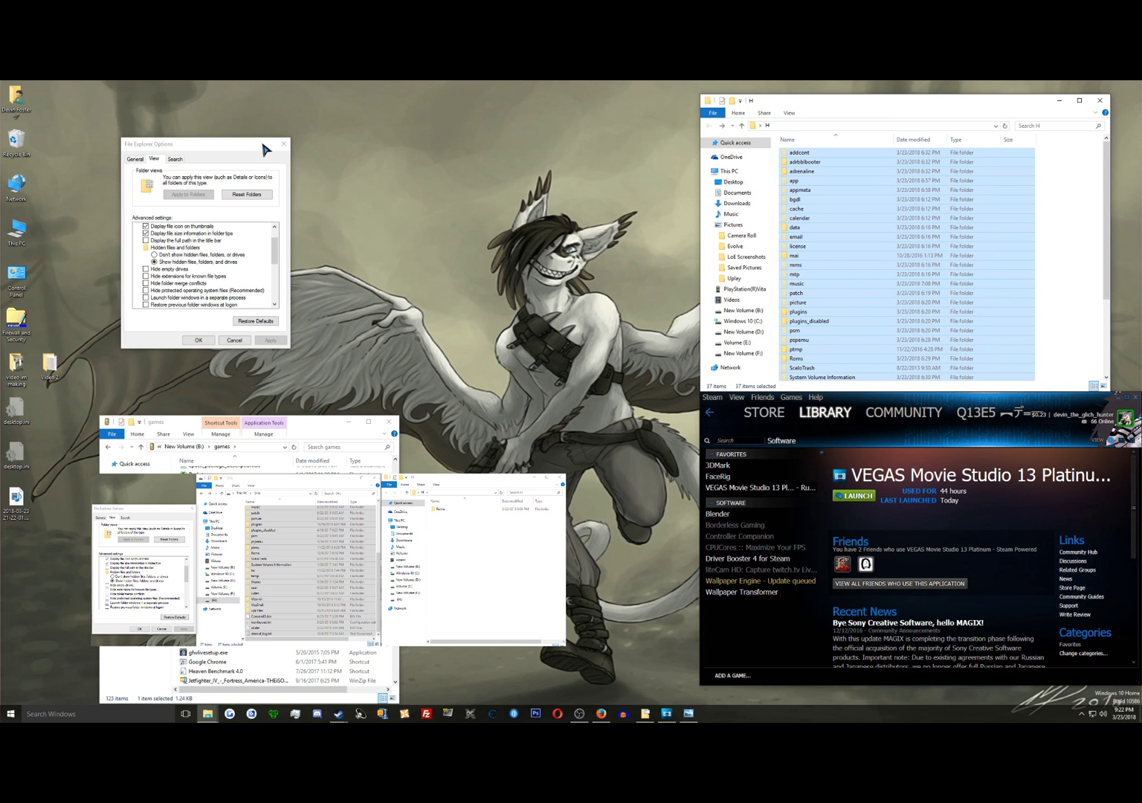
{"action": "left_click_drag", "start_coordinate": [262, 146], "coordinate": [242, 209]}
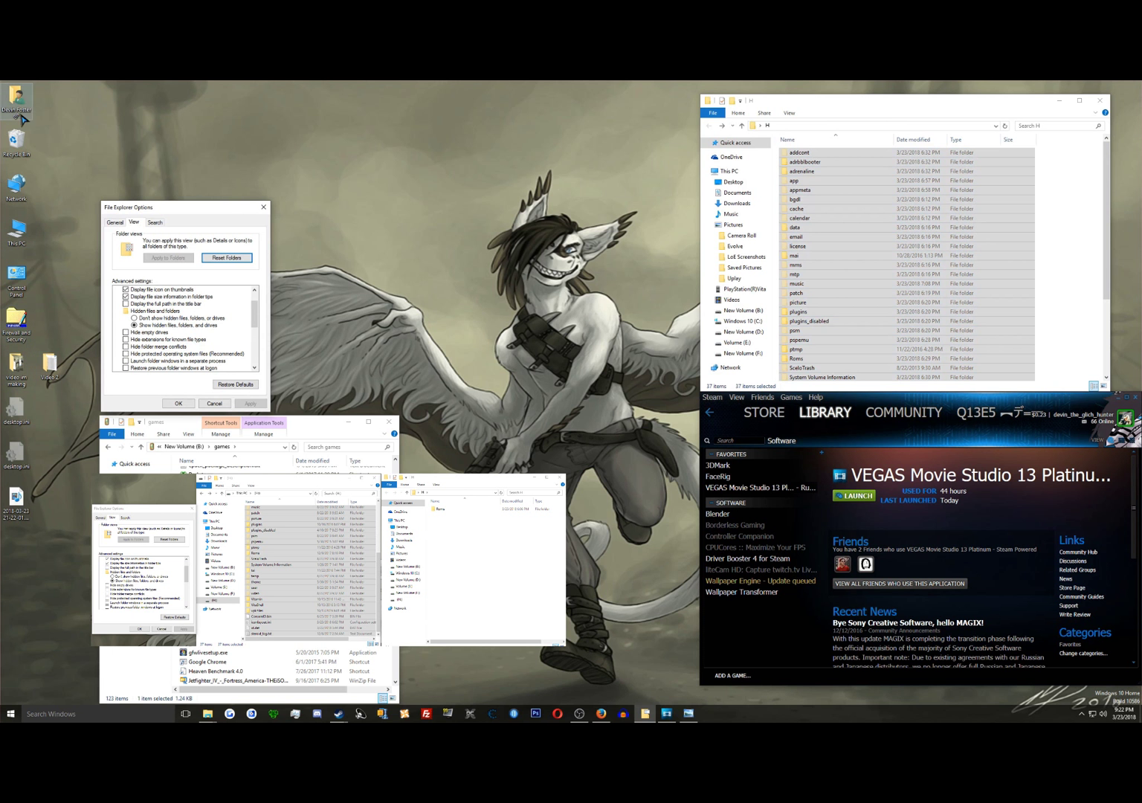
{"action": "double_click", "coordinate": [18, 278]}
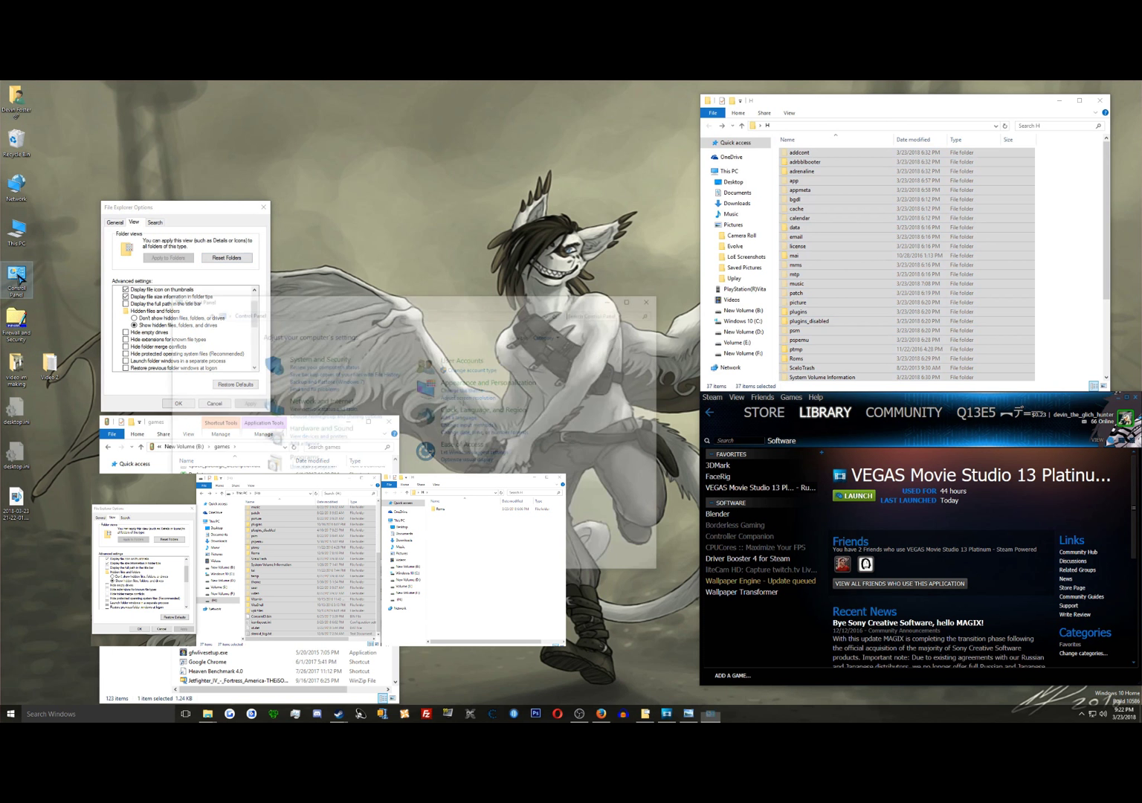
{"action": "left_click", "coordinate": [268, 316]}
{"action": "left_click", "coordinate": [370, 234]}
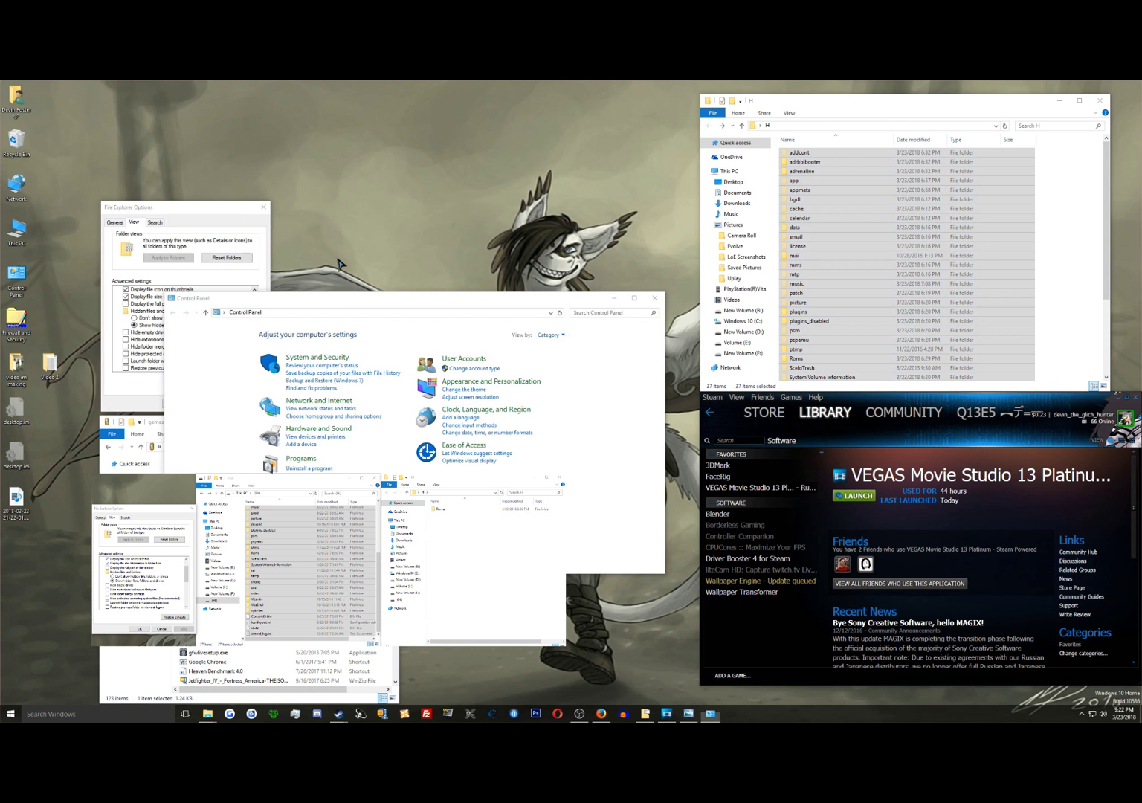
{"action": "left_click", "coordinate": [654, 298]}
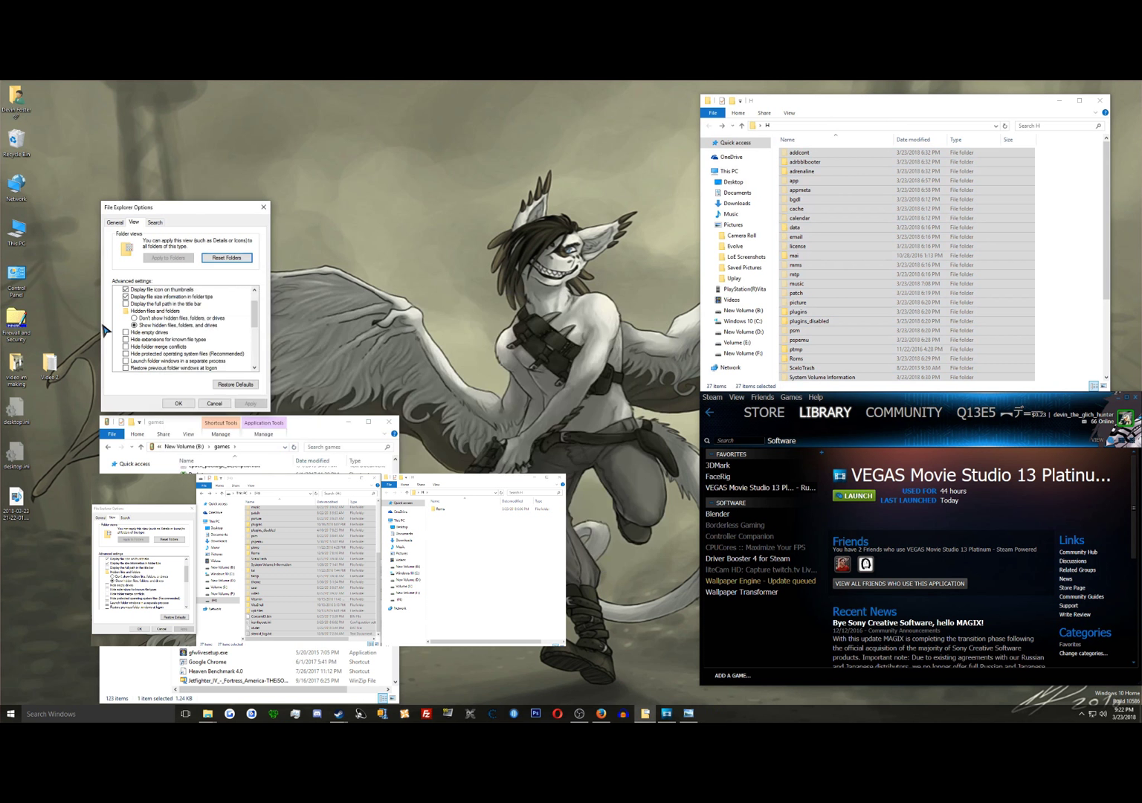
Open File Explorer Options from the full list of Control Panel items and show its folder view settings.
{"action": "double_click", "coordinate": [16, 281]}
{"action": "left_click", "coordinate": [266, 312]}
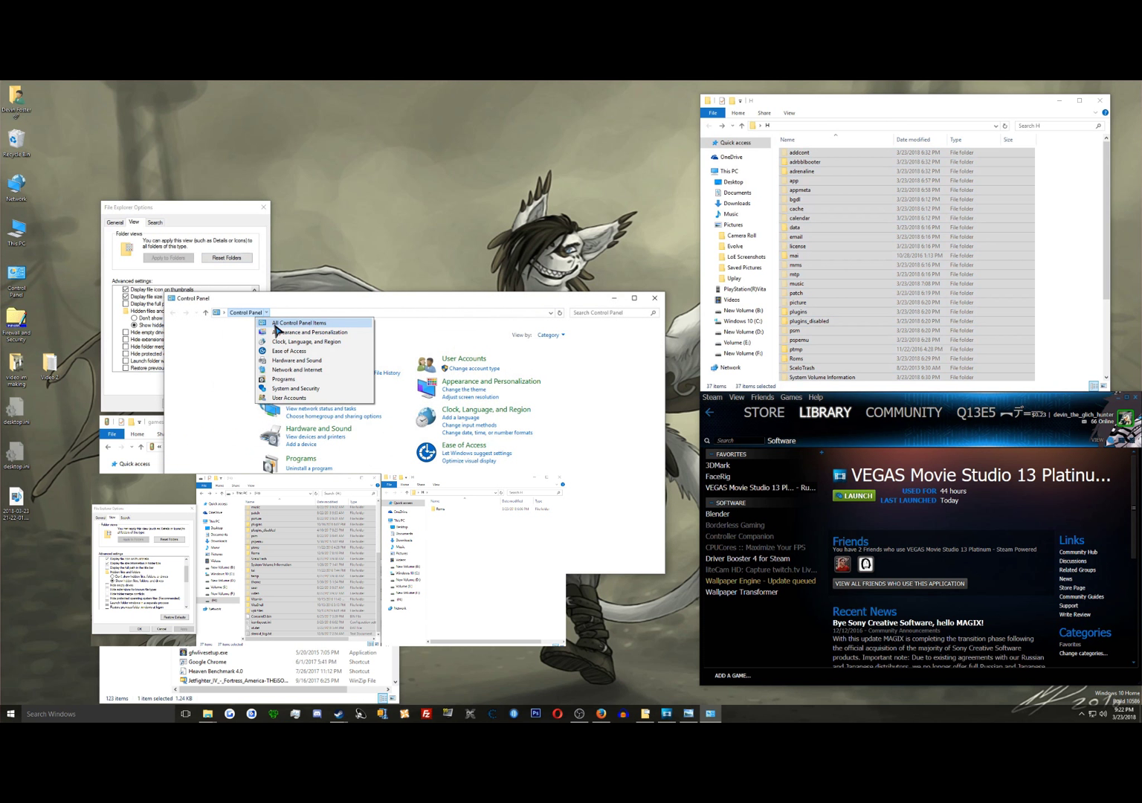
{"action": "left_click", "coordinate": [283, 324]}
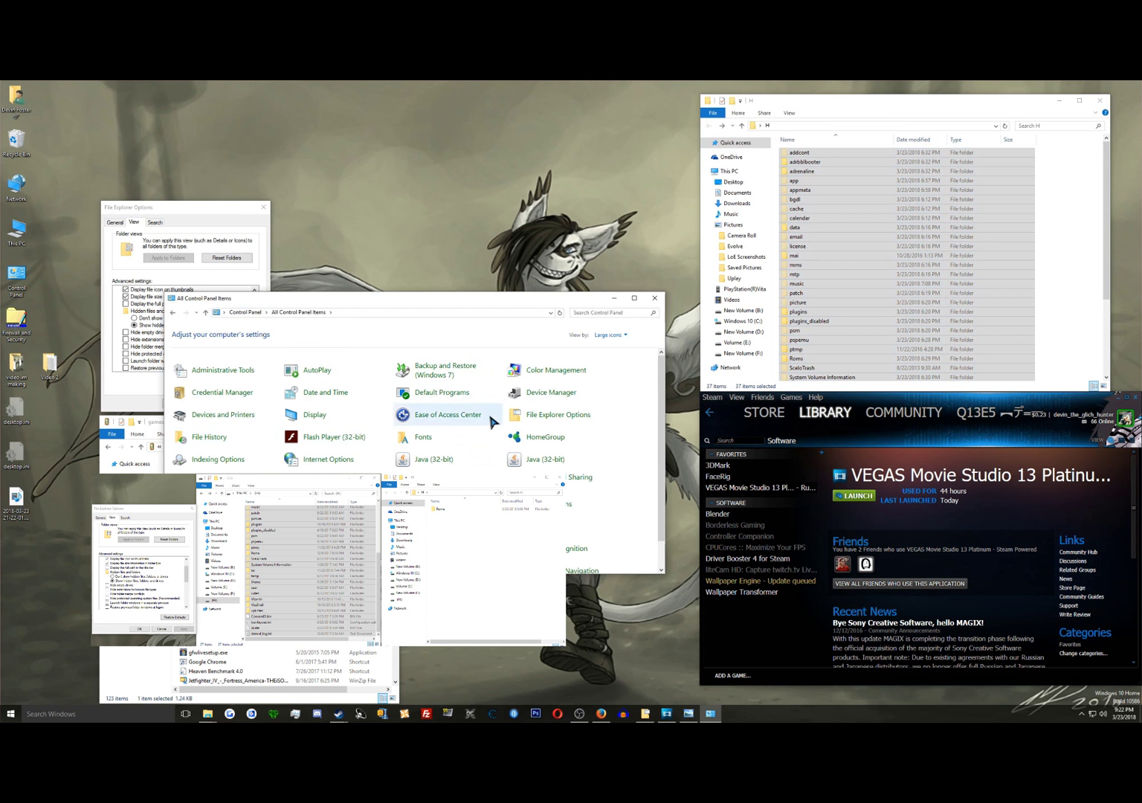
{"action": "left_click", "coordinate": [557, 415]}
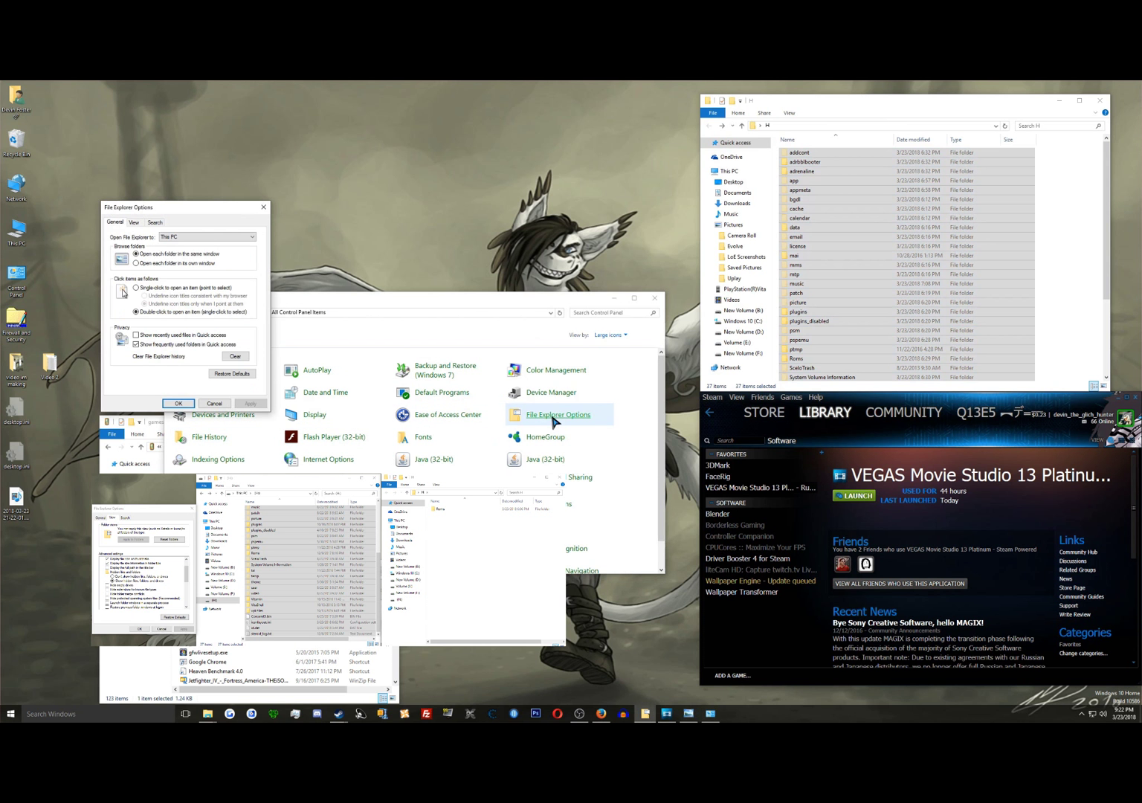
{"action": "left_click", "coordinate": [132, 222]}
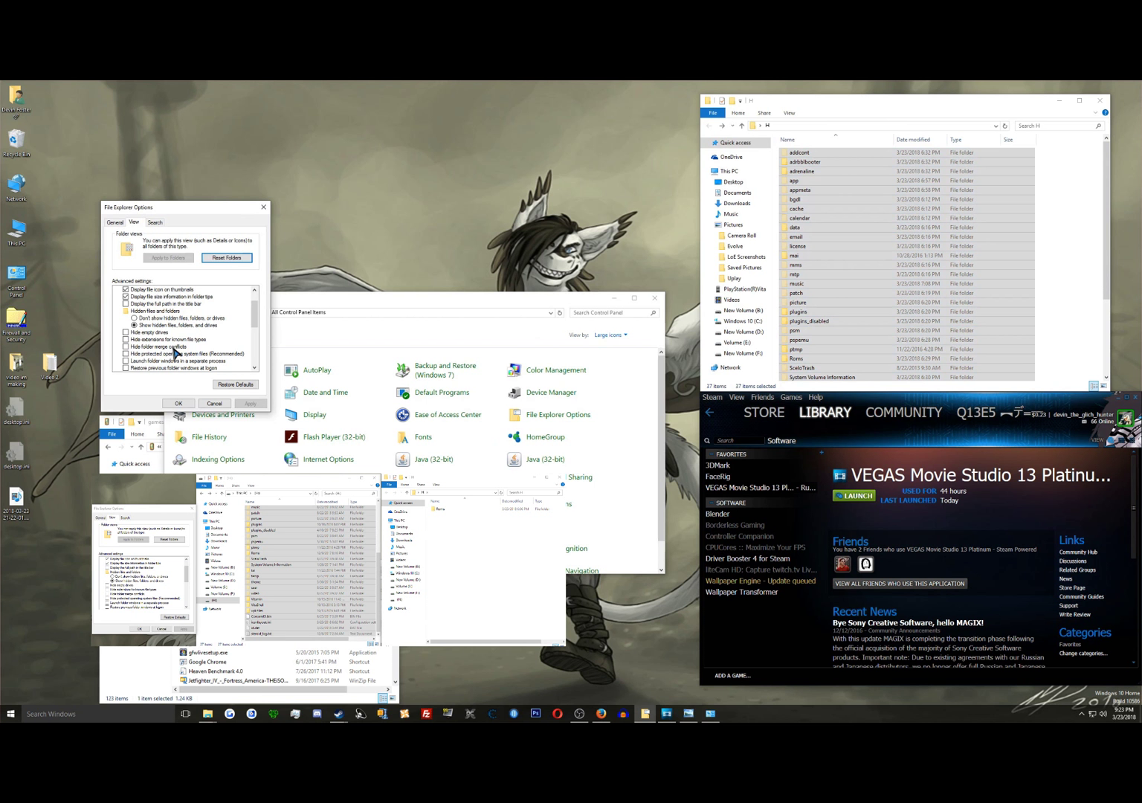
Try to disable hiding of protected operating system files, accept the warning, and close File Explorer Options without applying.
{"action": "left_click", "coordinate": [134, 355]}
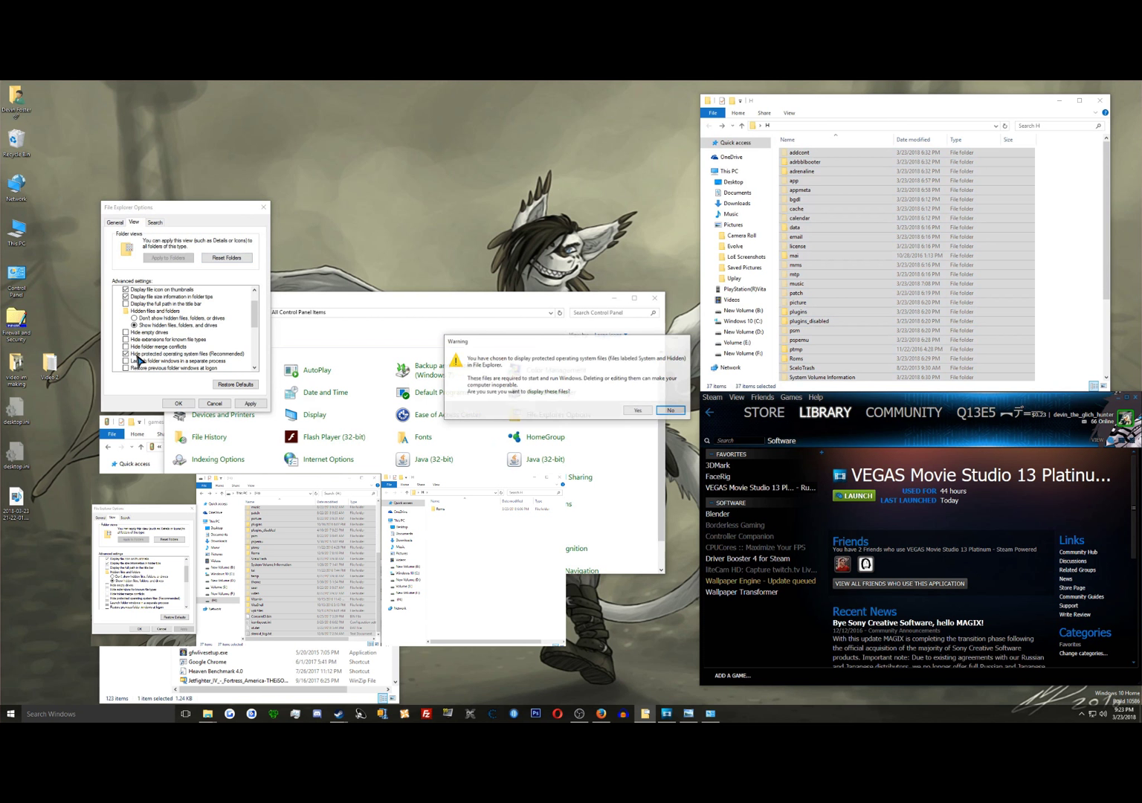
{"action": "left_click", "coordinate": [638, 406]}
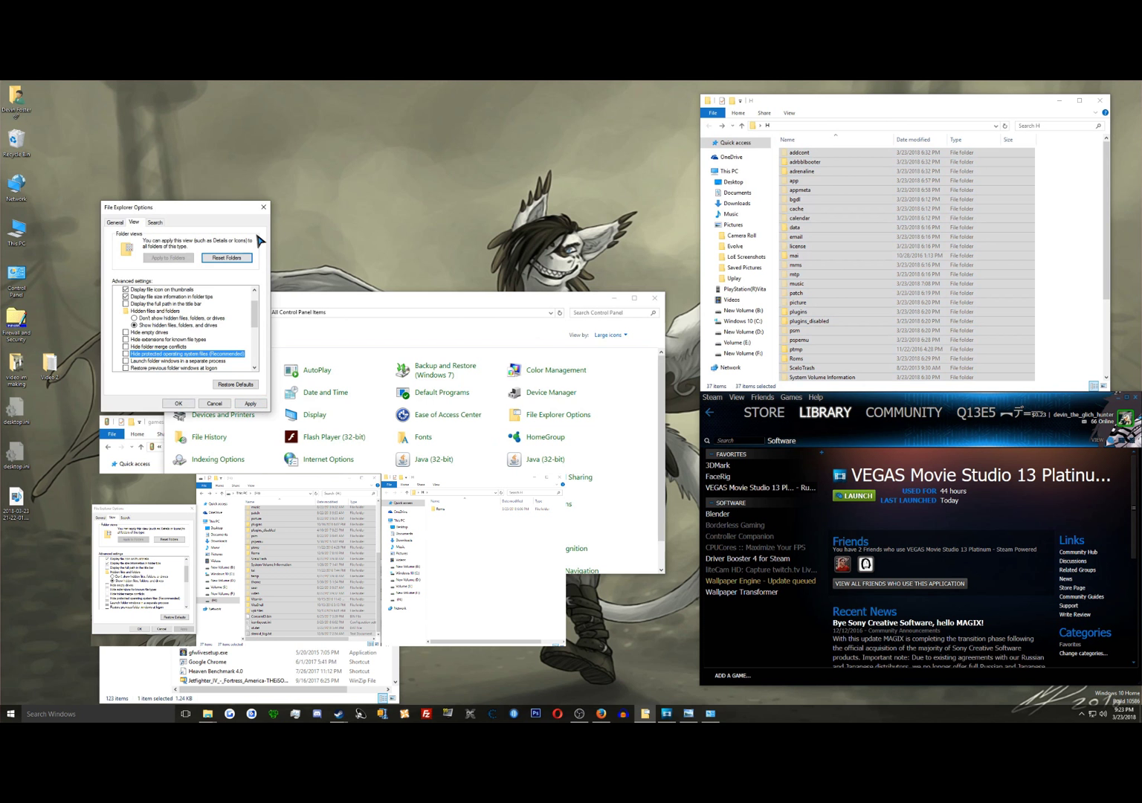
{"action": "left_click", "coordinate": [263, 211]}
Move the All Control Panel Items window higher and clear the file selection in the H folder.
{"action": "left_click_drag", "start_coordinate": [327, 298], "coordinate": [280, 135]}
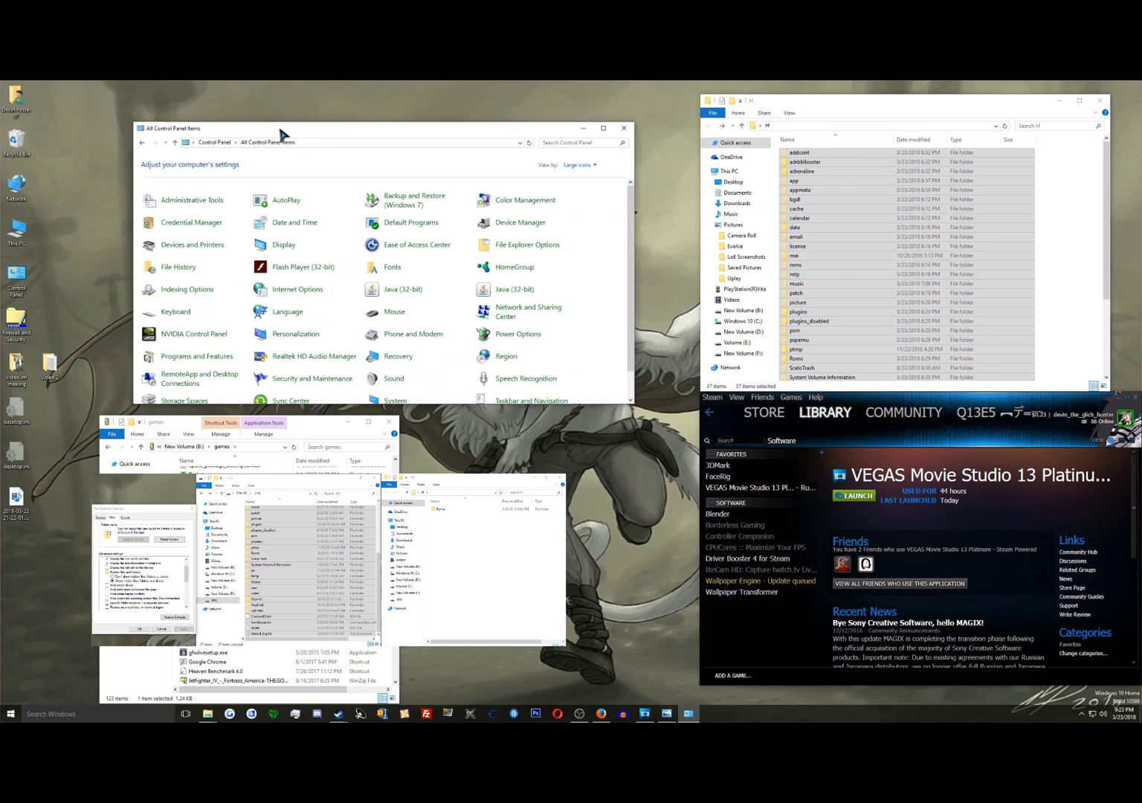
{"action": "left_click", "coordinate": [811, 115]}
{"action": "left_click", "coordinate": [1045, 242]}
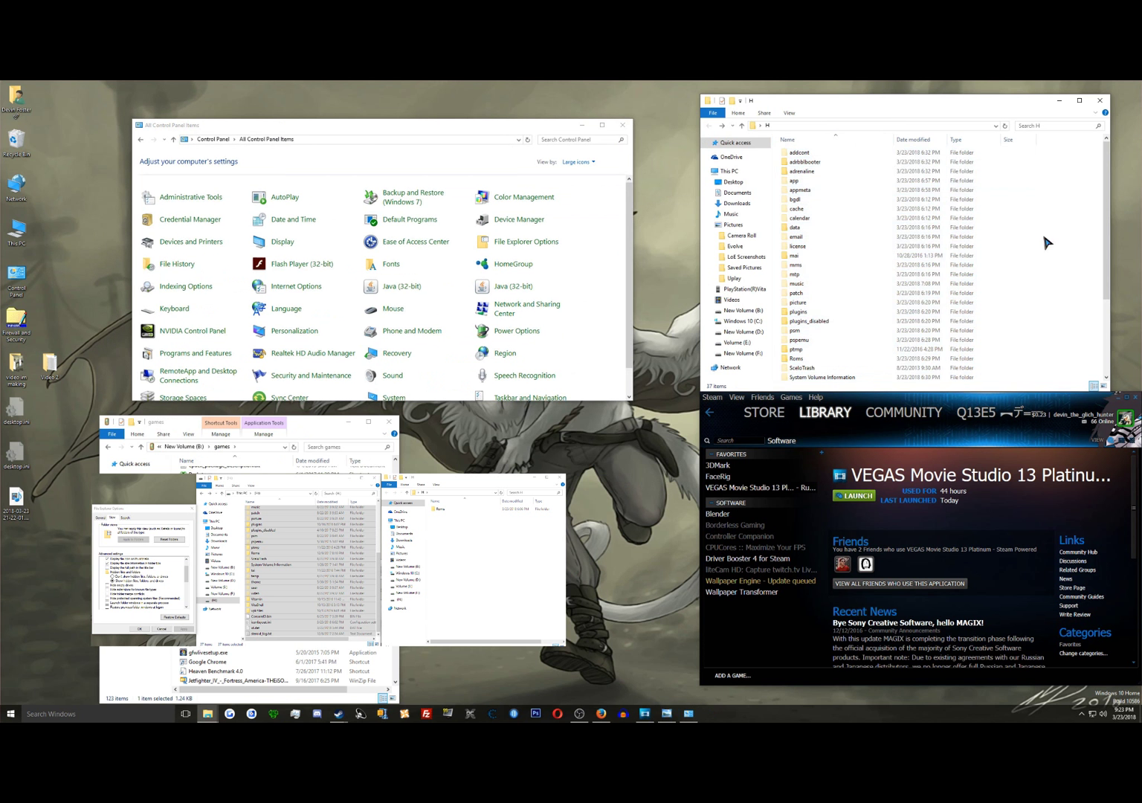
Examine the full list of folders and files in the H folder, from addcont to steroid_log.txt.
{"action": "left_click", "coordinate": [803, 181]}
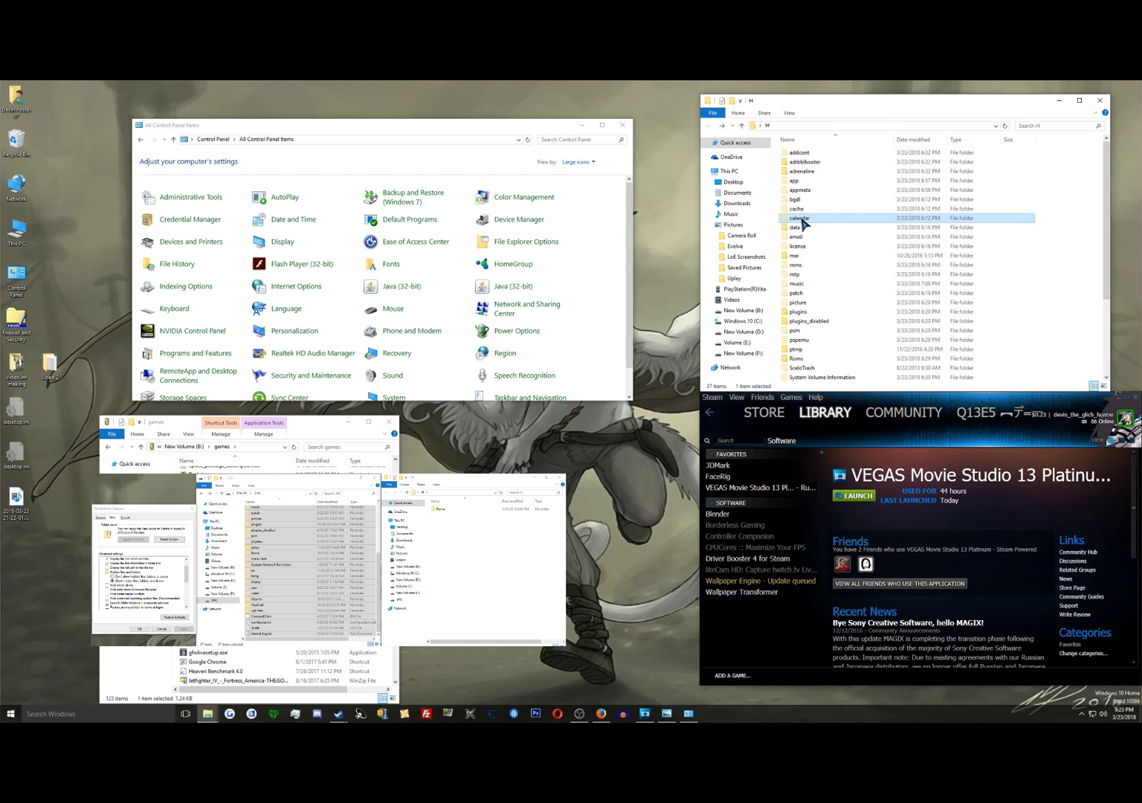
{"action": "left_click", "coordinate": [800, 237]}
{"action": "left_click", "coordinate": [806, 274]}
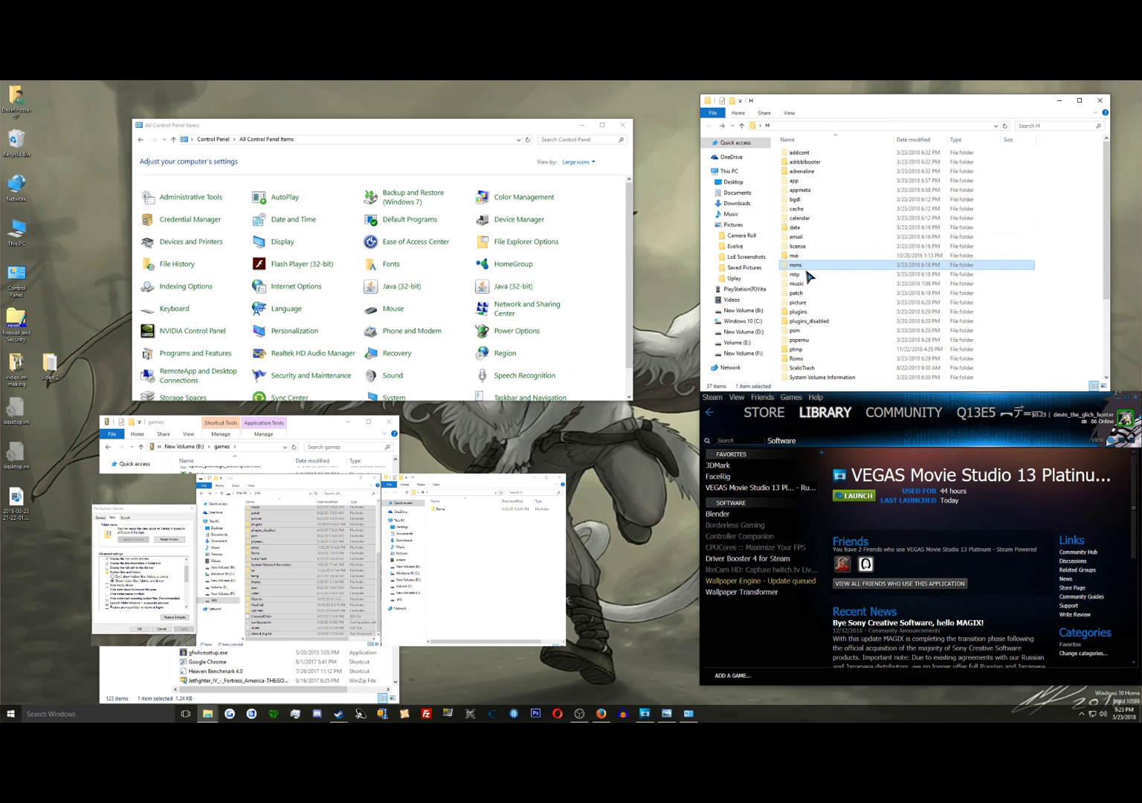
{"action": "left_click", "coordinate": [808, 295]}
{"action": "left_click_drag", "start_coordinate": [827, 101], "coordinate": [601, 139]}
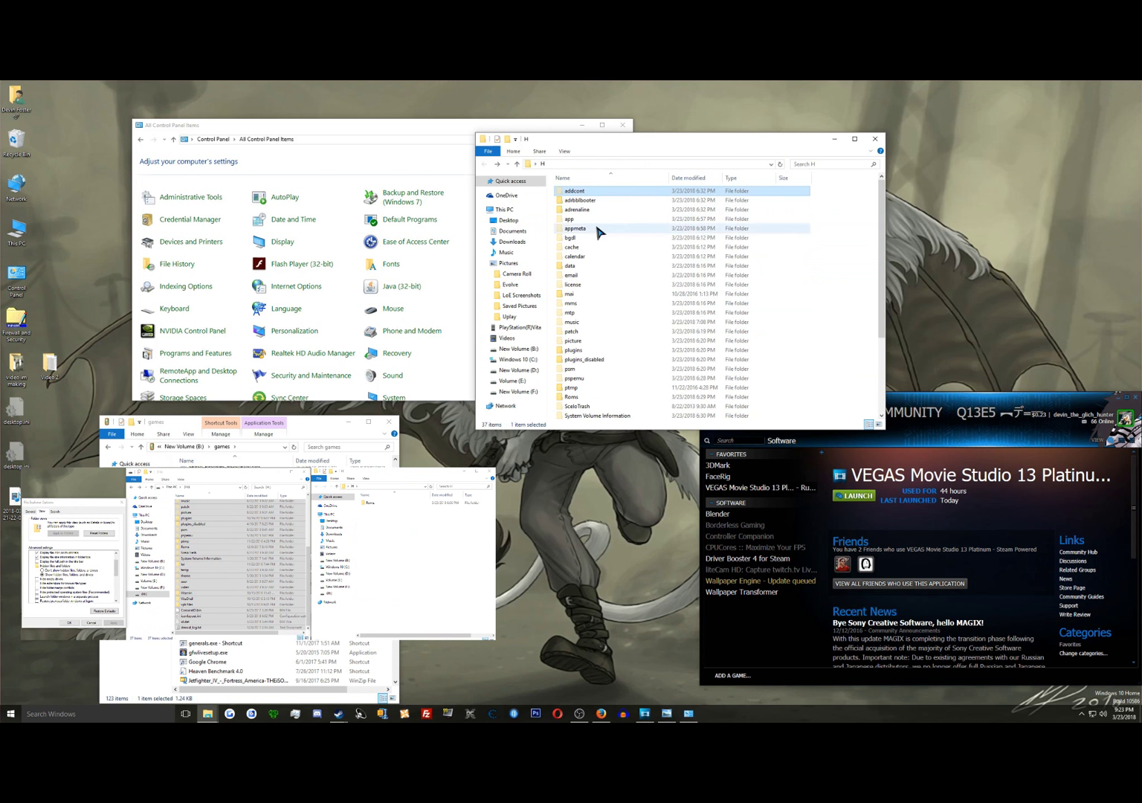
{"action": "left_click", "coordinate": [601, 230]}
{"action": "scroll", "coordinate": [598, 298], "scroll_direction": "down", "scroll_amount": 4}
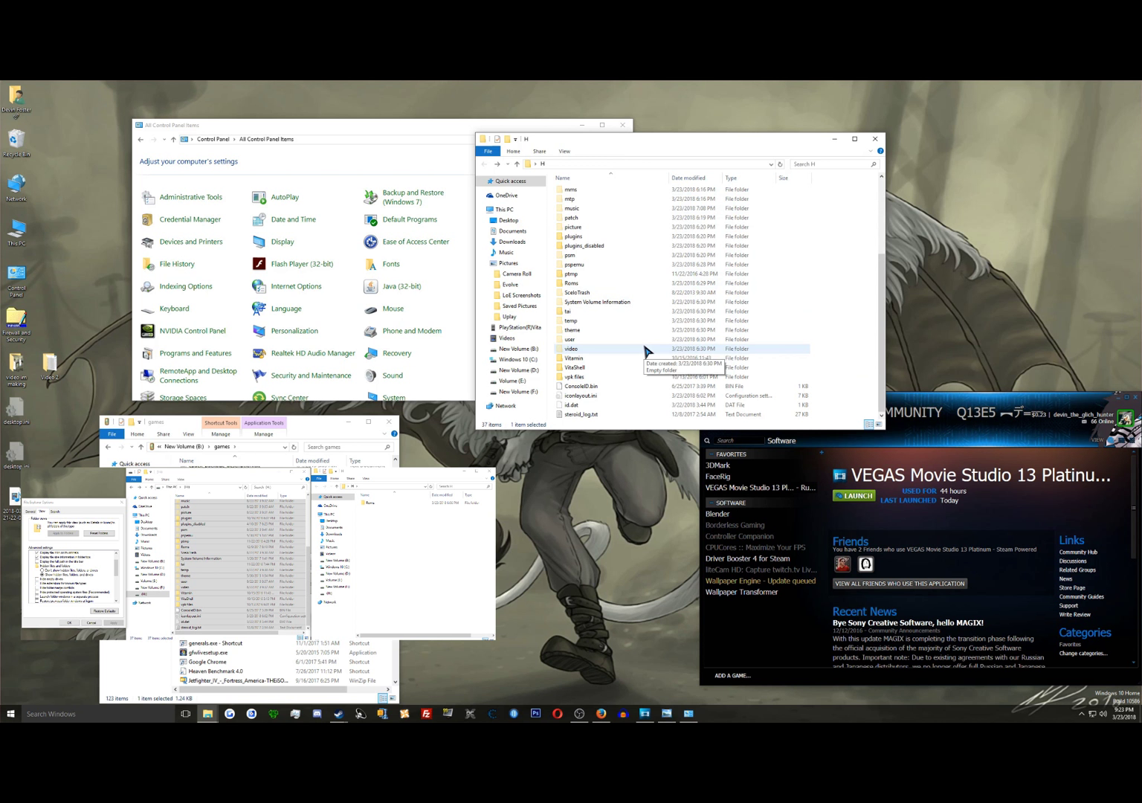
{"action": "scroll", "coordinate": [612, 196], "scroll_direction": "up", "scroll_amount": 4}
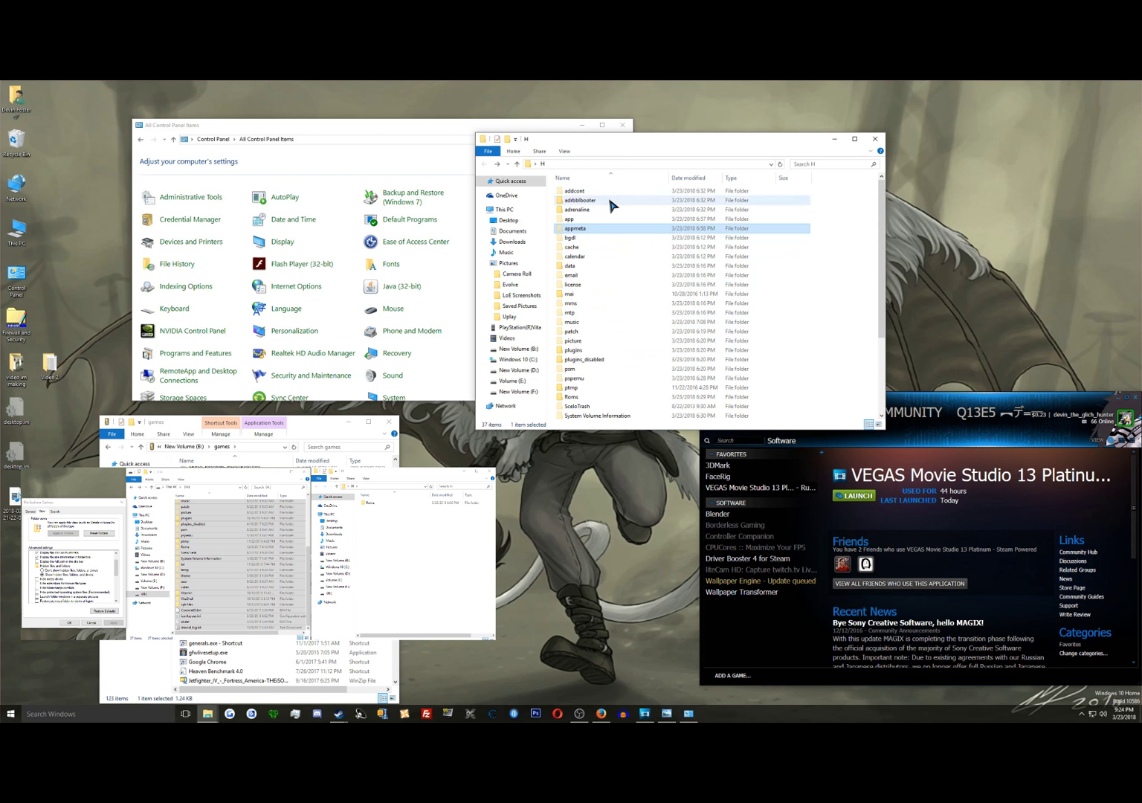
{"action": "scroll", "coordinate": [600, 402], "scroll_direction": "down", "scroll_amount": 4}
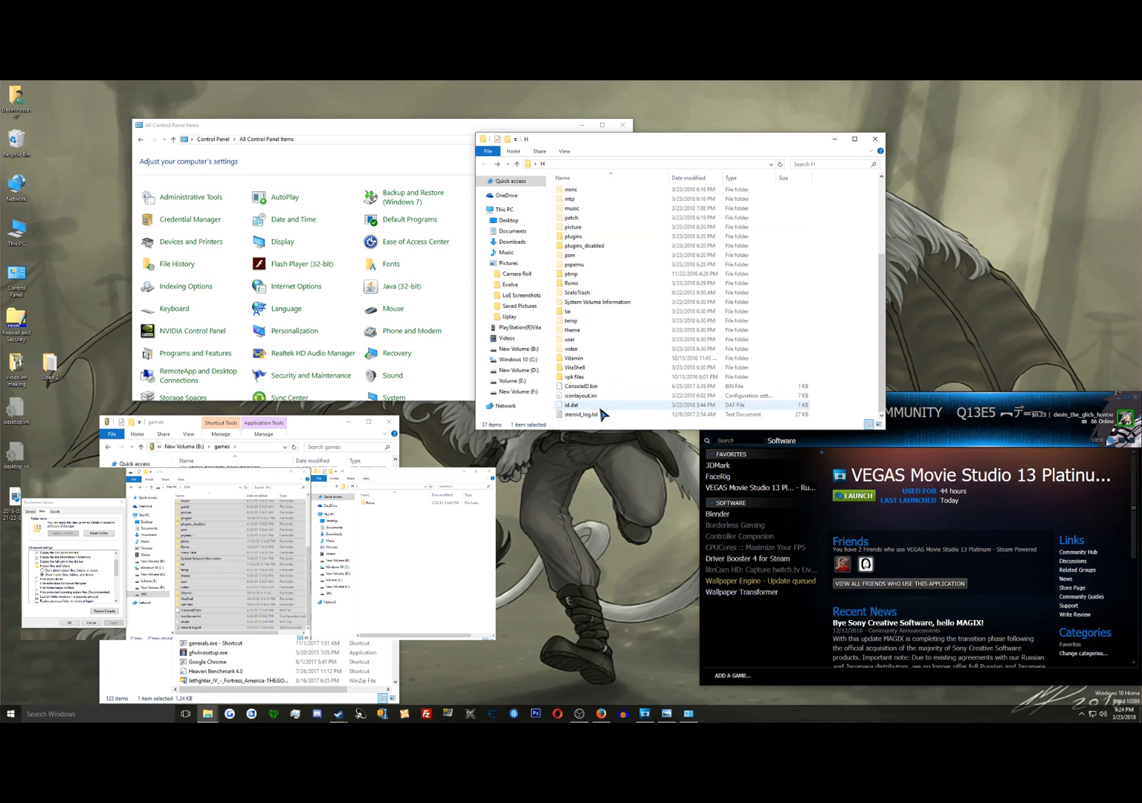
Place the H folder and All Control Panel Items windows side by side, and close the games folder window.
{"action": "left_click_drag", "start_coordinate": [612, 140], "coordinate": [769, 120]}
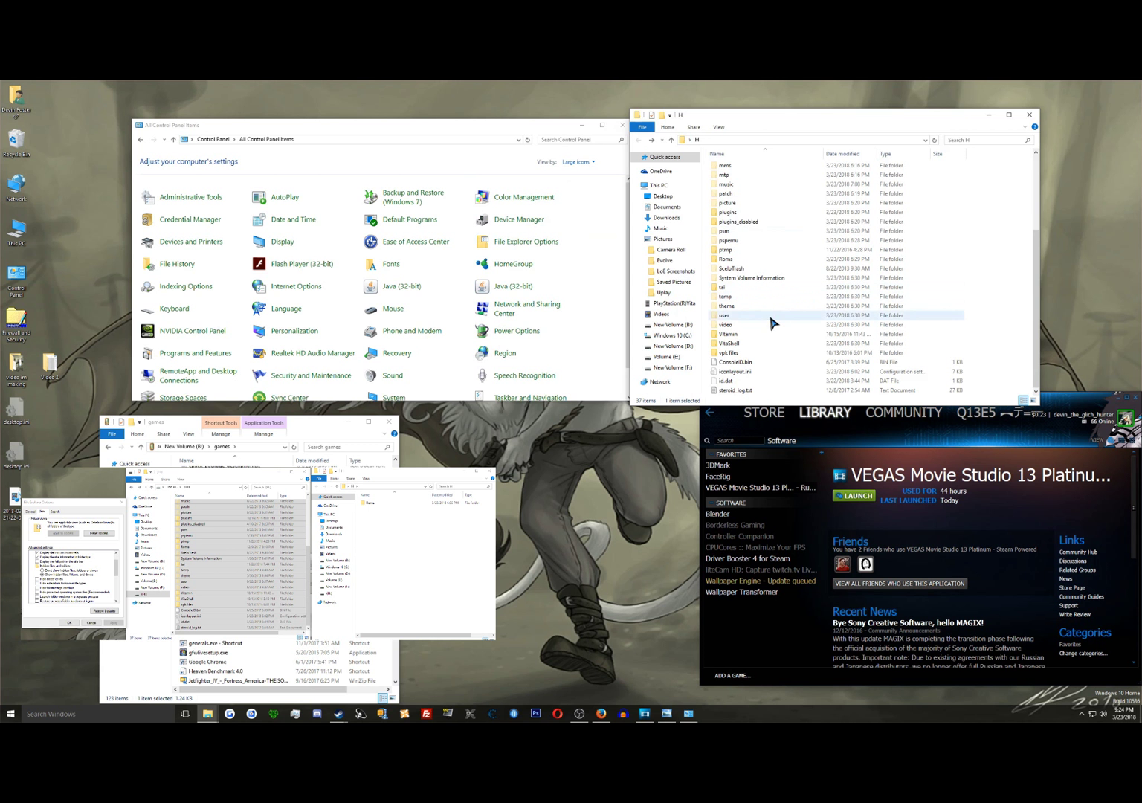
{"action": "mouse_move", "coordinate": [548, 124]}
{"action": "left_mouse_down"}
{"action": "mouse_move", "coordinate": [527, 122]}
{"action": "mouse_move", "coordinate": [543, 114]}
{"action": "left_mouse_up"}
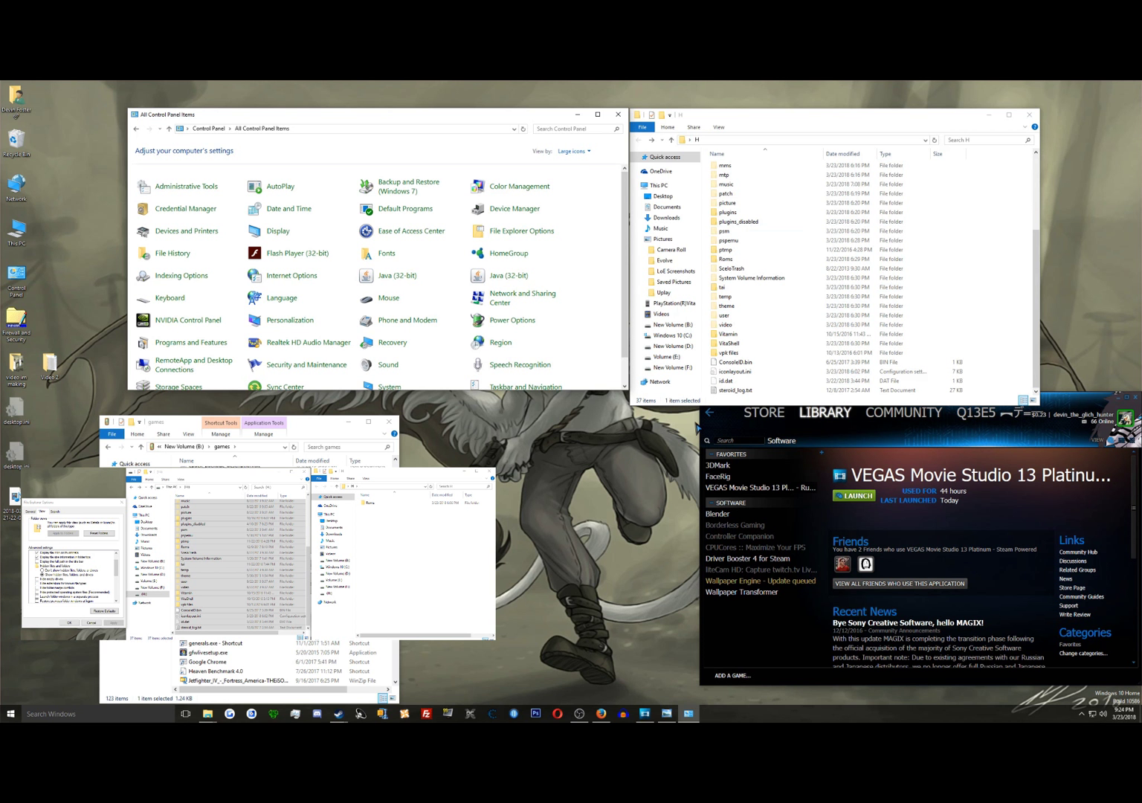
{"action": "left_click", "coordinate": [393, 428]}
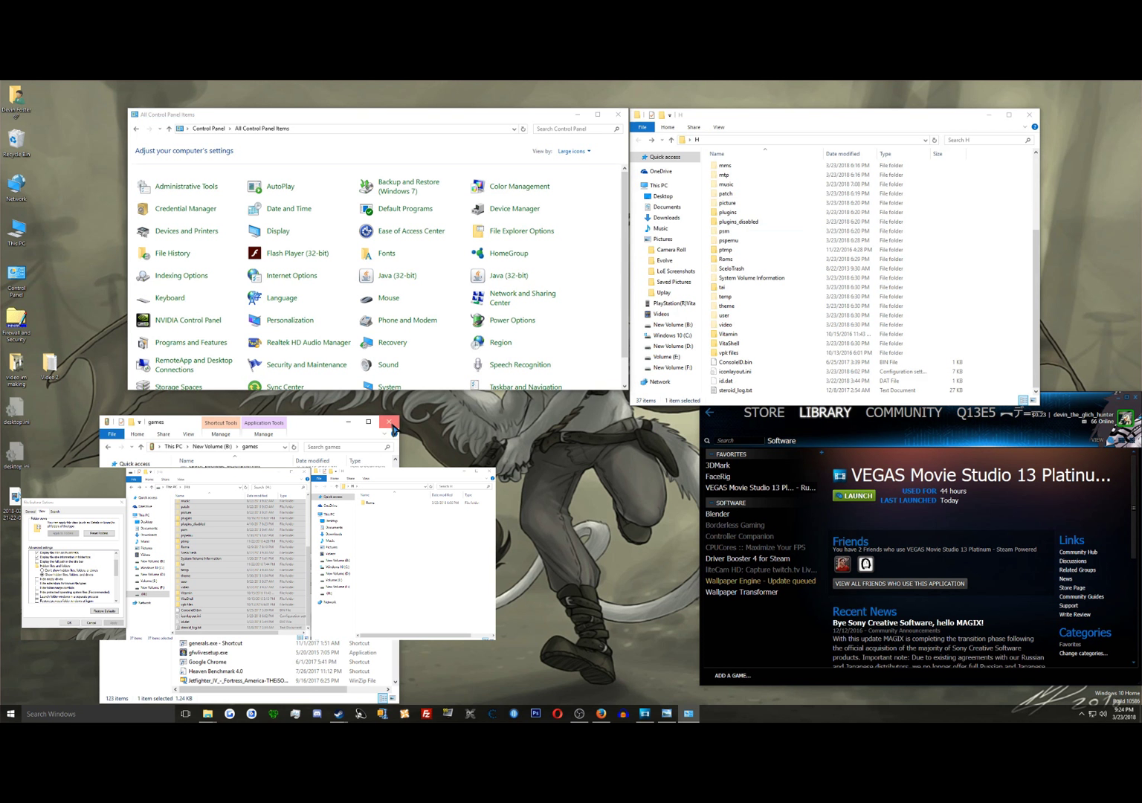
{"action": "left_click", "coordinate": [393, 427]}
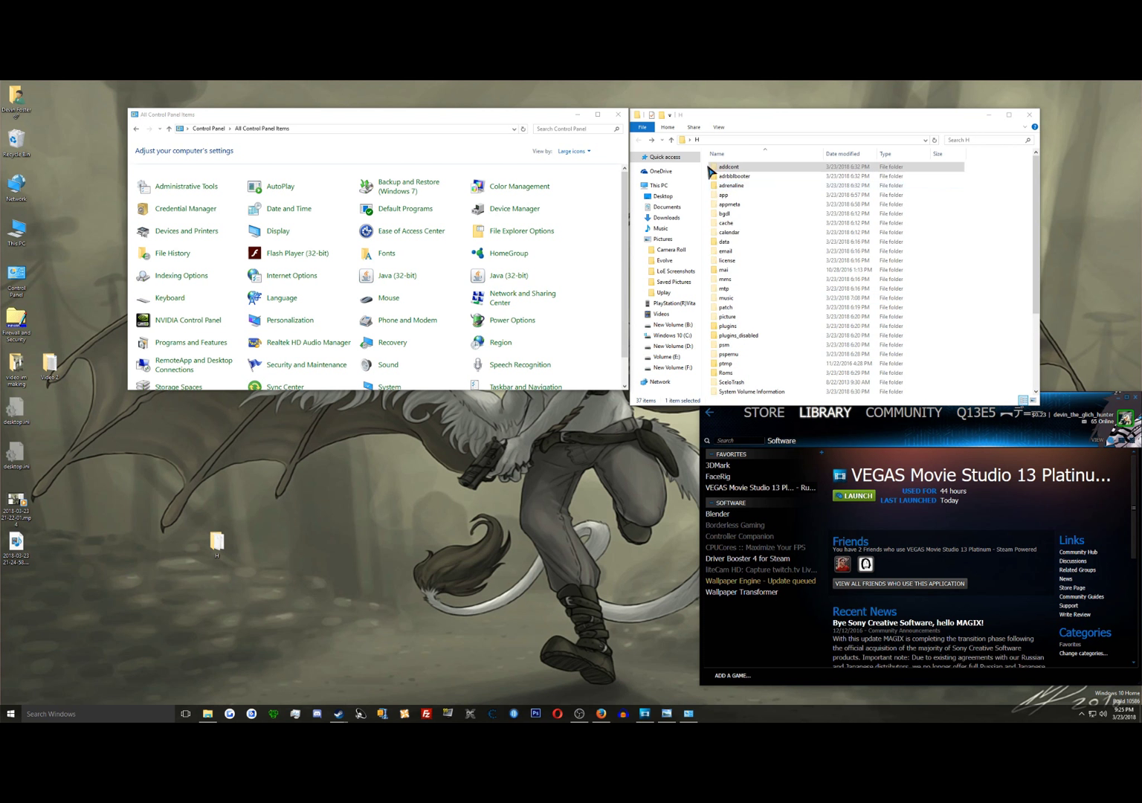
Select everything in the H folder and open the (H:) drive from This PC in a separate window beside it.
{"action": "key", "text": "ctrl+a"}
{"action": "double_click", "coordinate": [16, 230]}
{"action": "left_click_drag", "start_coordinate": [795, 132], "coordinate": [374, 132]}
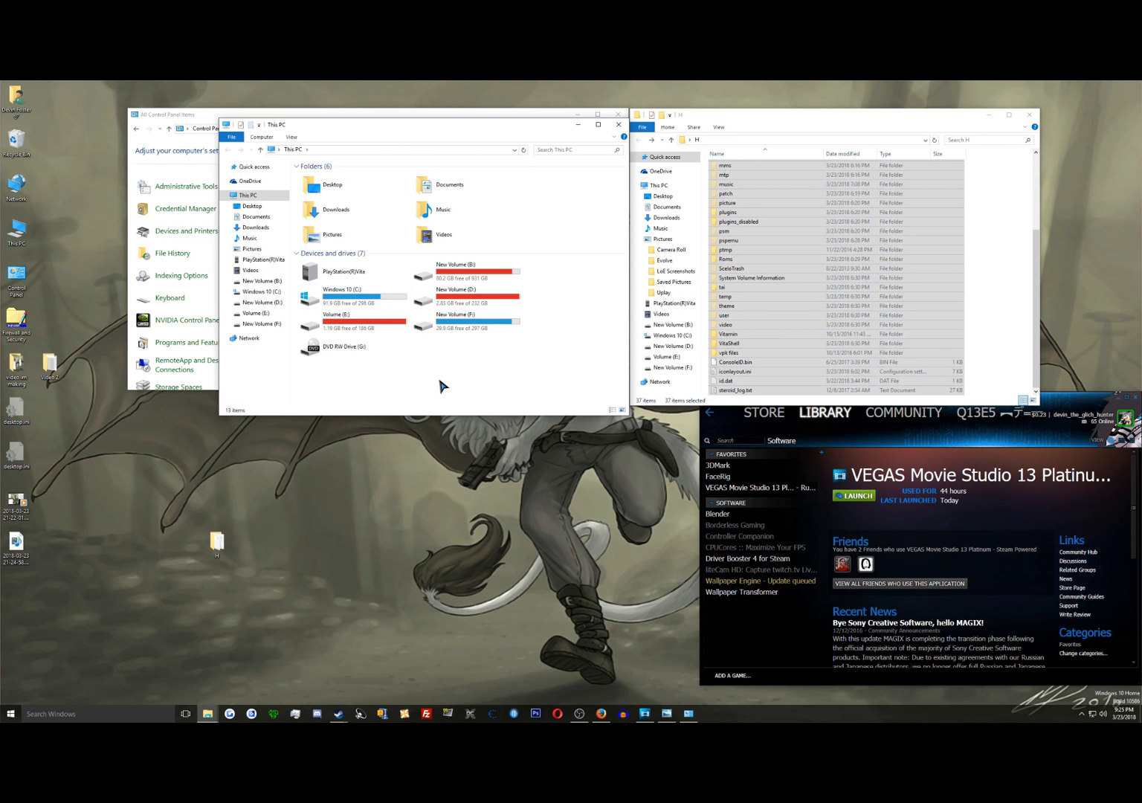
{"action": "left_click", "coordinate": [360, 346]}
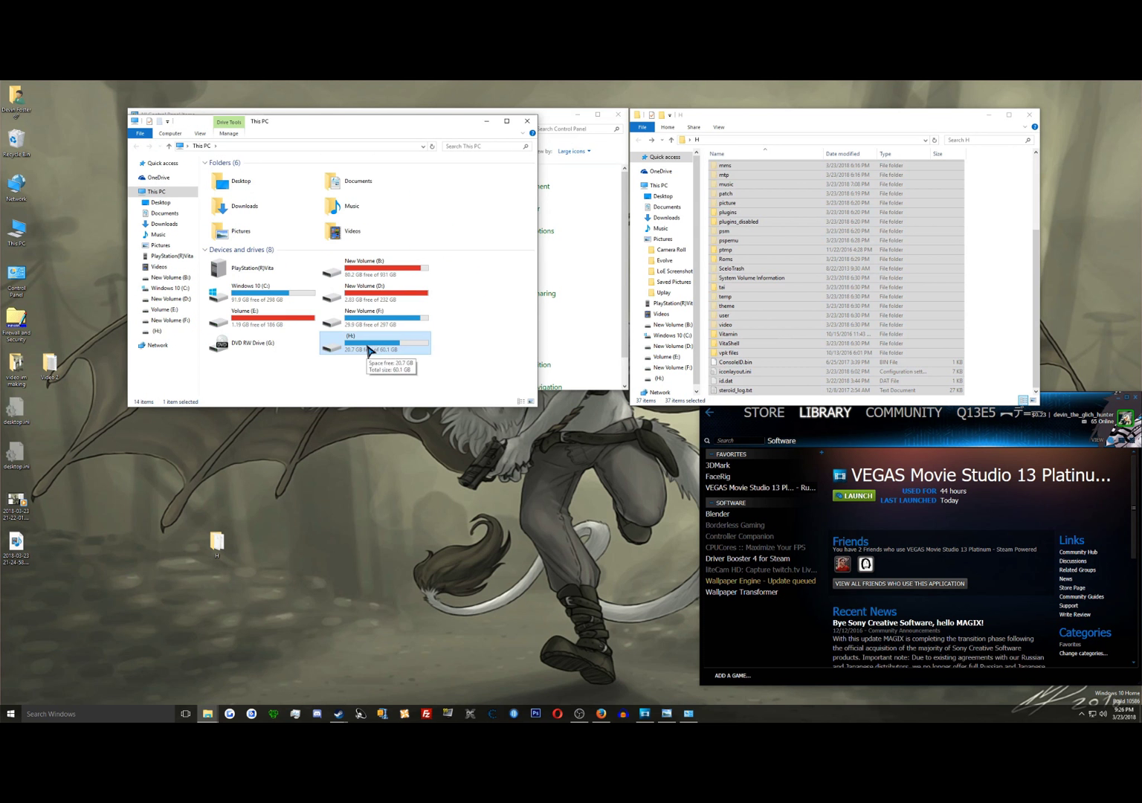
{"action": "double_click", "coordinate": [371, 345]}
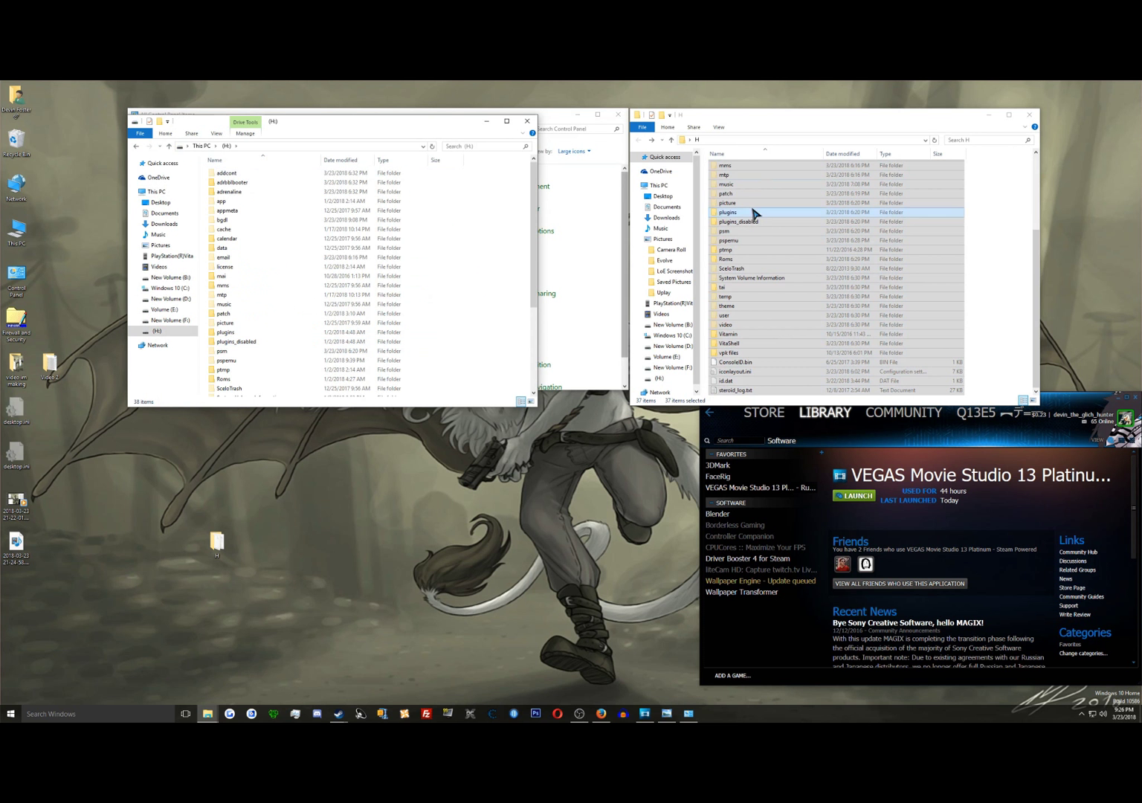
Move all the contents of the adrenaline folder on the (H:) drive to the desktop.
{"action": "scroll", "coordinate": [808, 266], "scroll_direction": "up", "scroll_amount": 4}
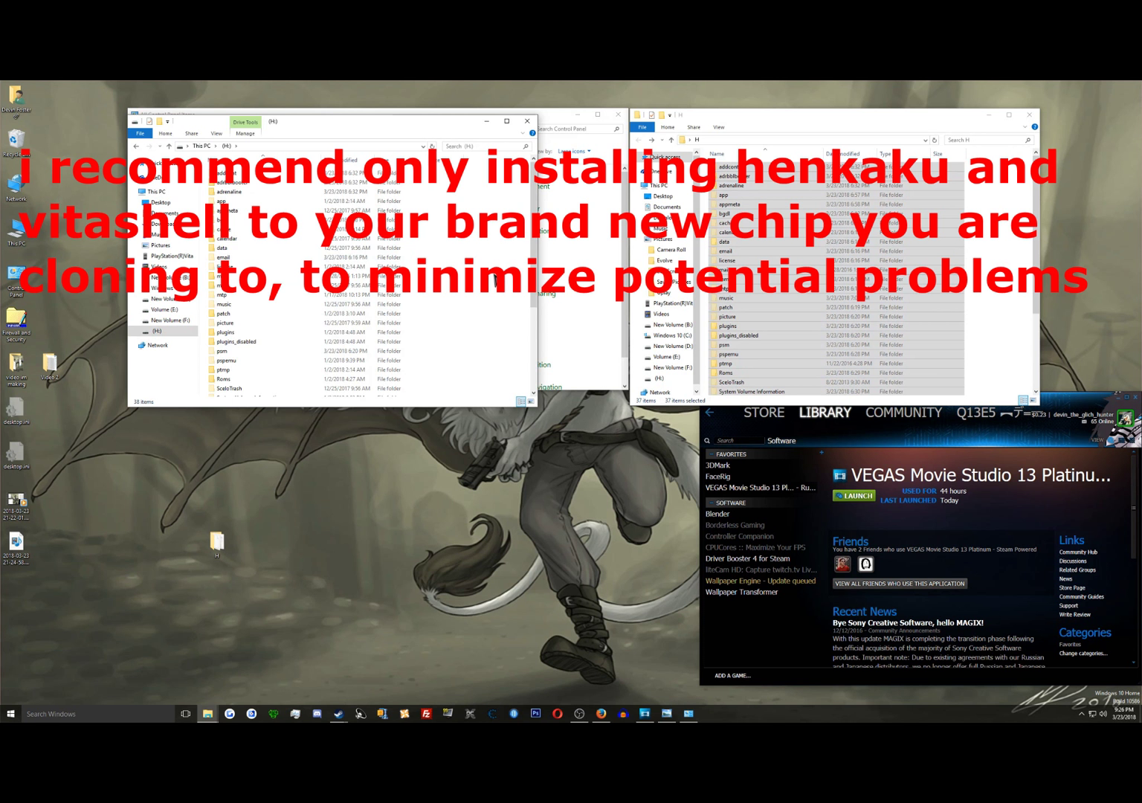
{"action": "double_click", "coordinate": [266, 191]}
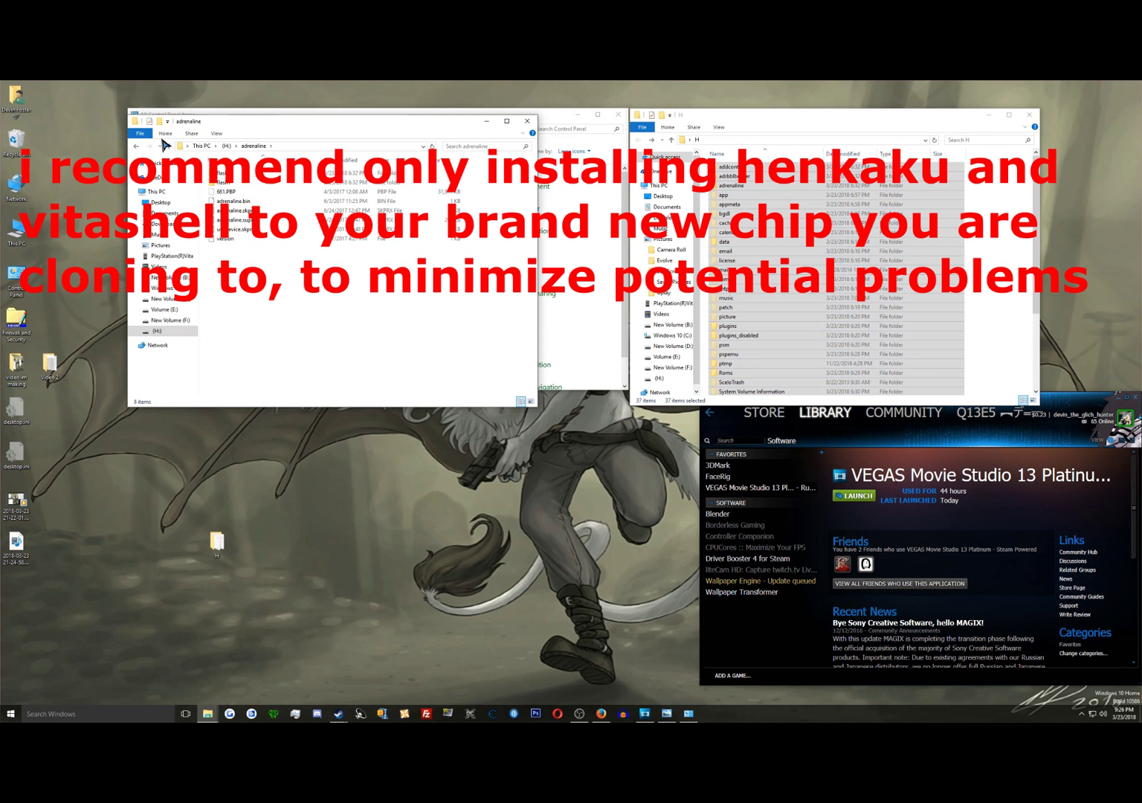
{"action": "left_click", "coordinate": [135, 148]}
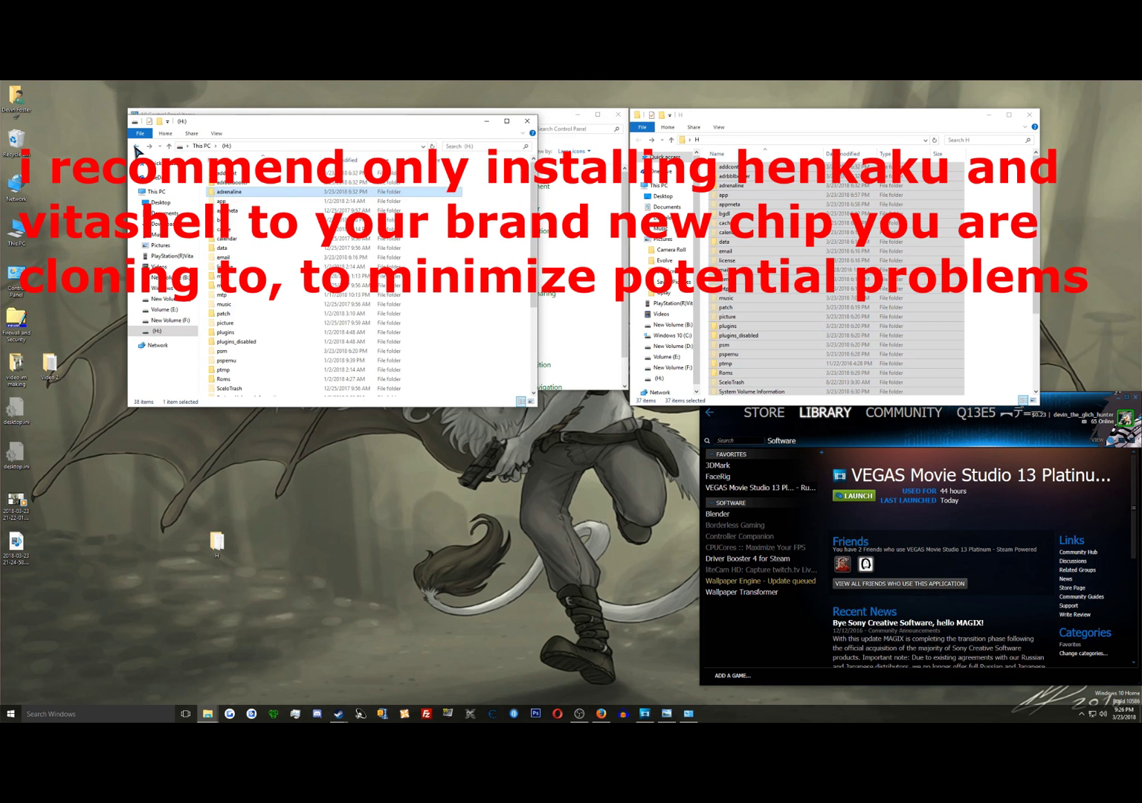
{"action": "double_click", "coordinate": [248, 192]}
{"action": "left_click_drag", "start_coordinate": [259, 269], "coordinate": [80, 198]}
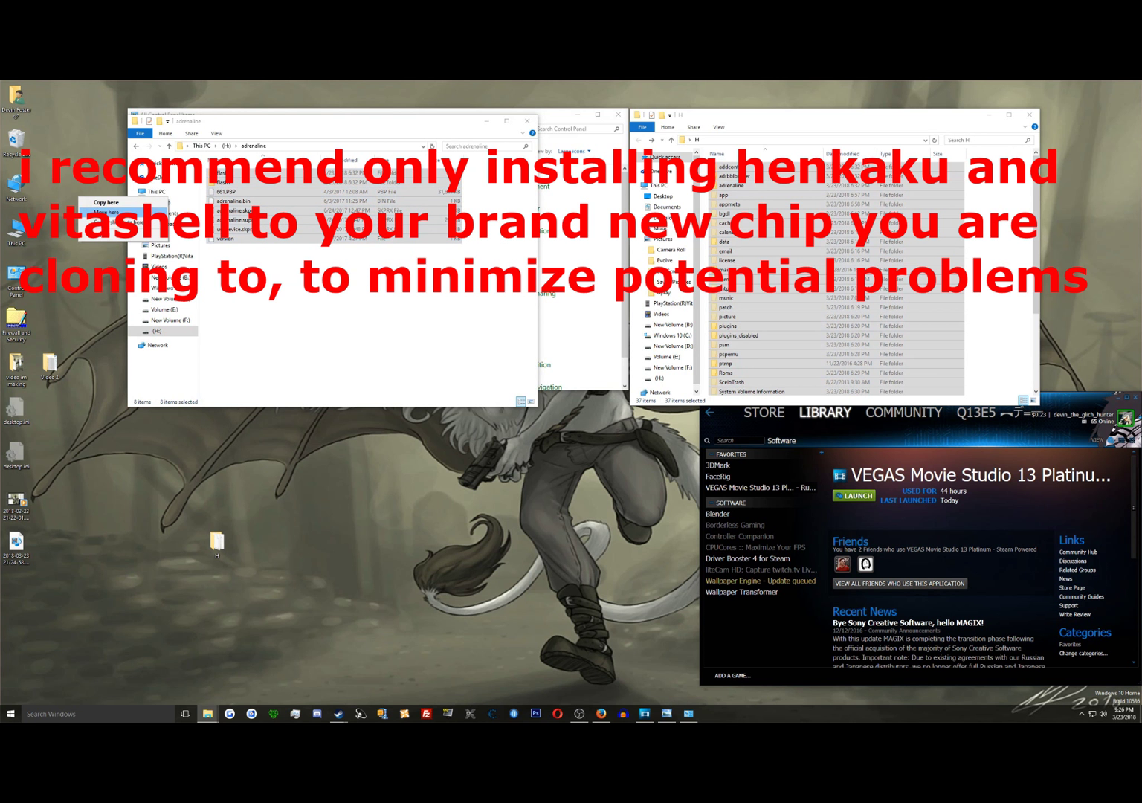
{"action": "left_click", "coordinate": [105, 211]}
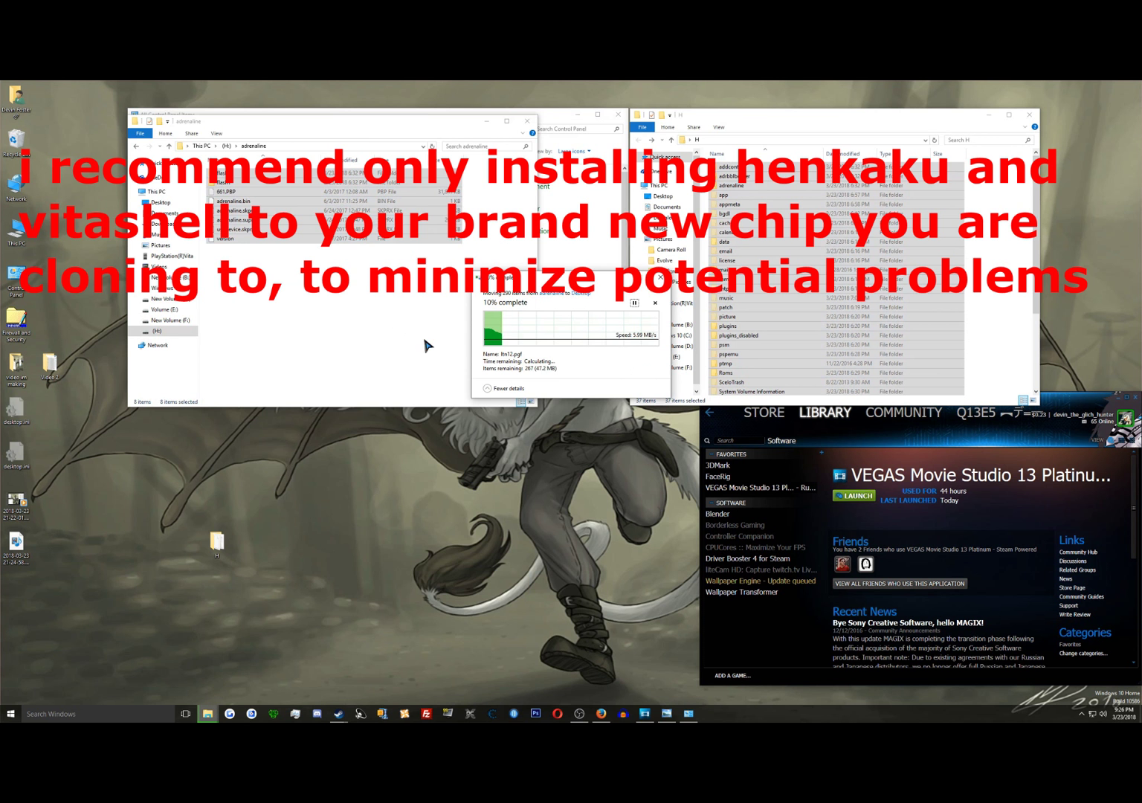
Move the adrenaline folder window below the other windows, and close it once the file transfer is complete.
{"action": "left_click_drag", "start_coordinate": [366, 122], "coordinate": [391, 399]}
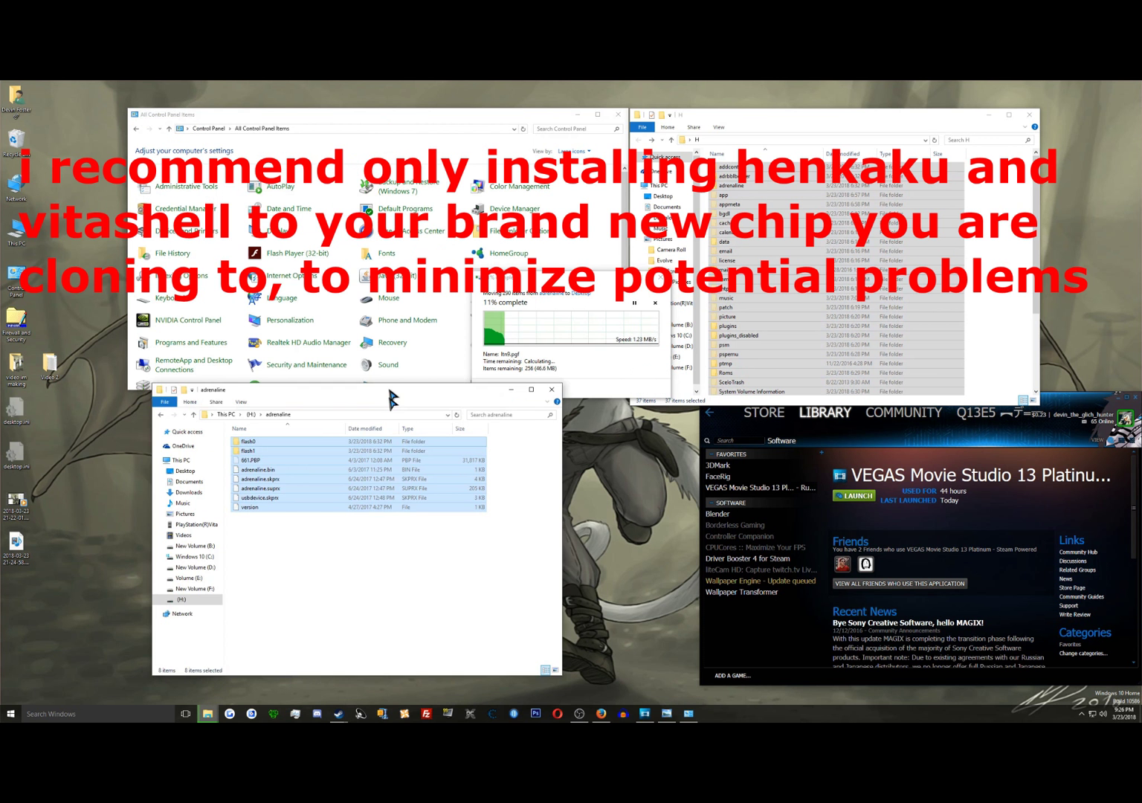
{"action": "left_click_drag", "start_coordinate": [396, 407], "coordinate": [393, 403]}
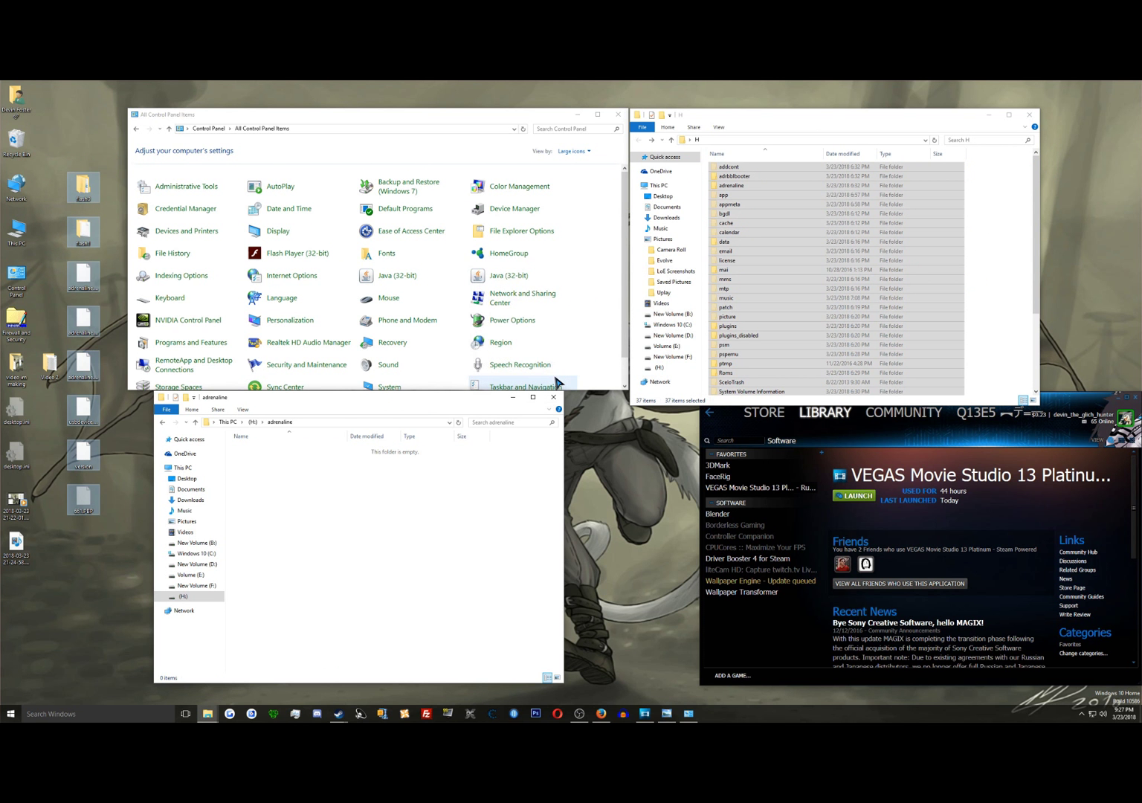
{"action": "key", "text": "alt+F4"}
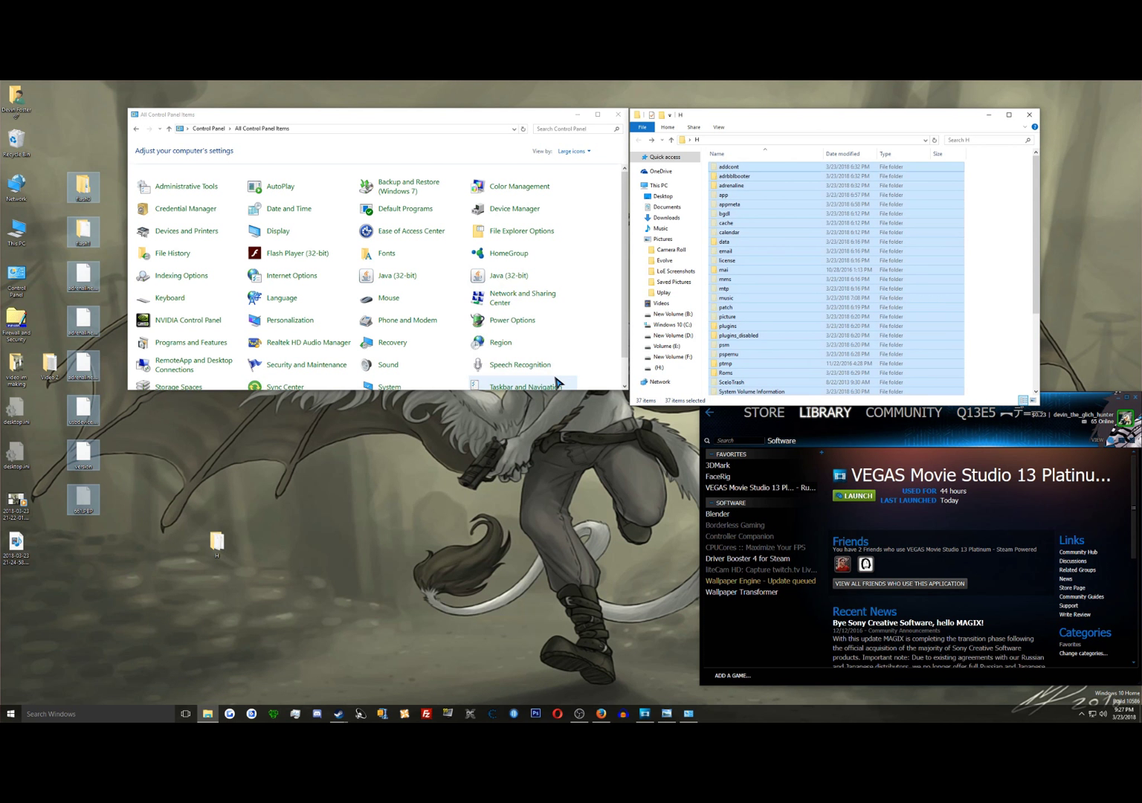